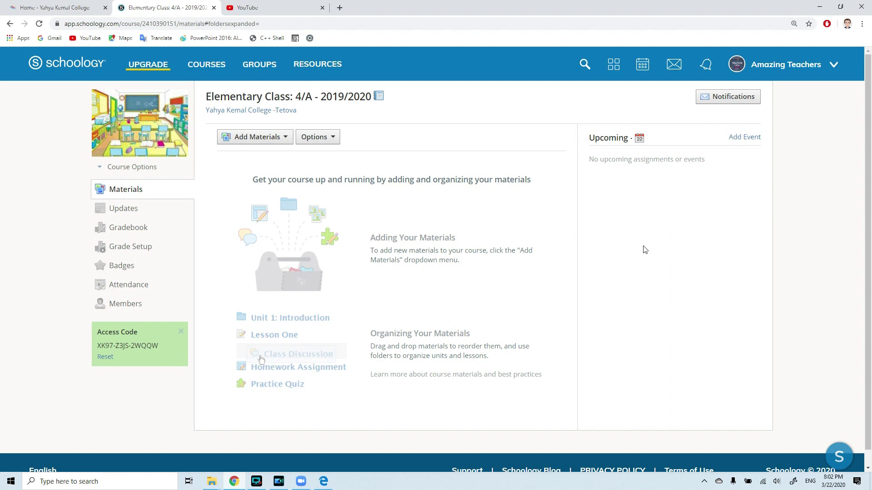
Add a folder titled 'English' to the course materials and open it
click(263, 140)
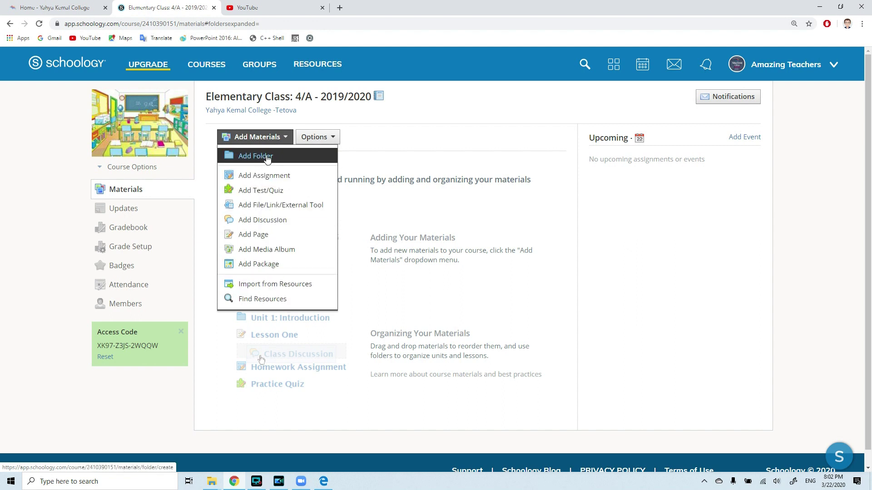
click(261, 158)
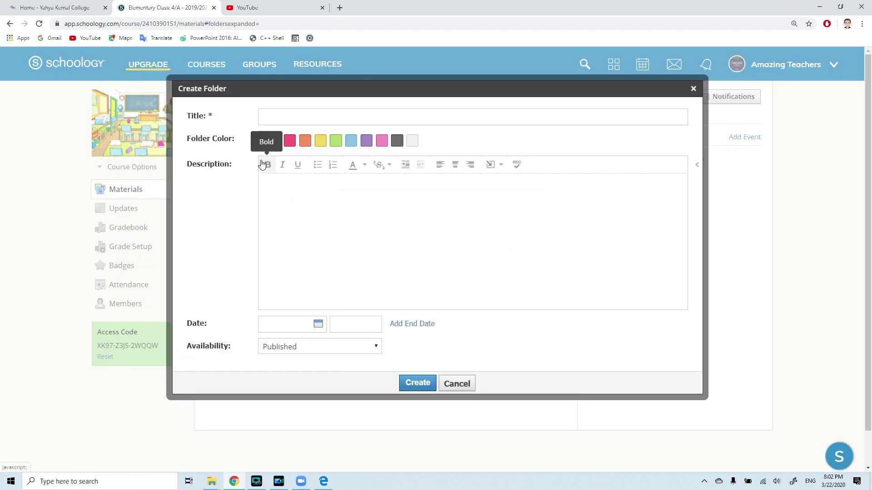
click(283, 116)
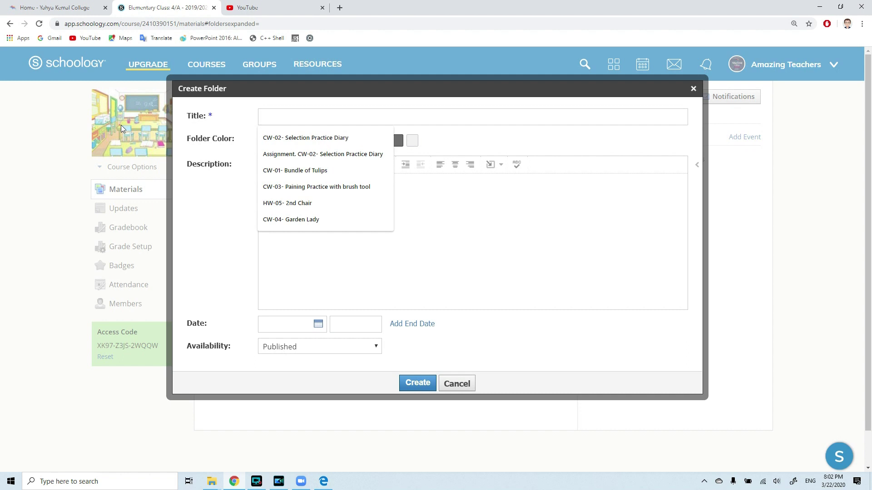
click(285, 115)
key(Escape)
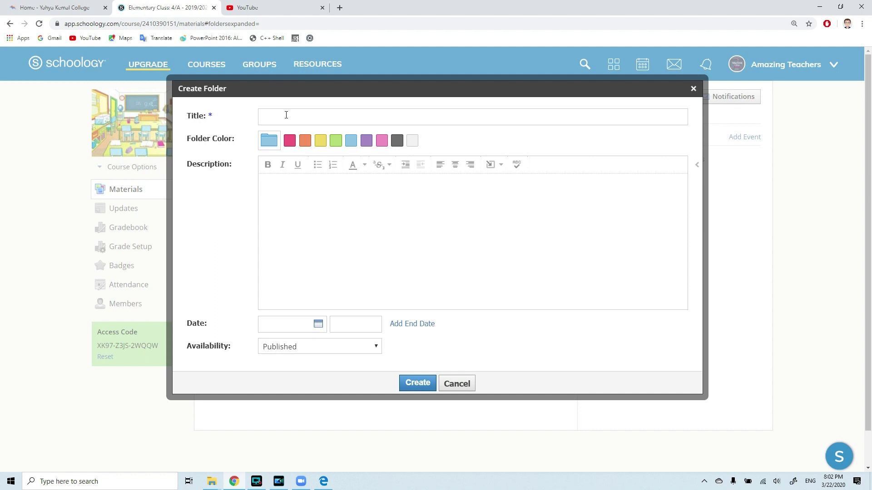
text(Engli)
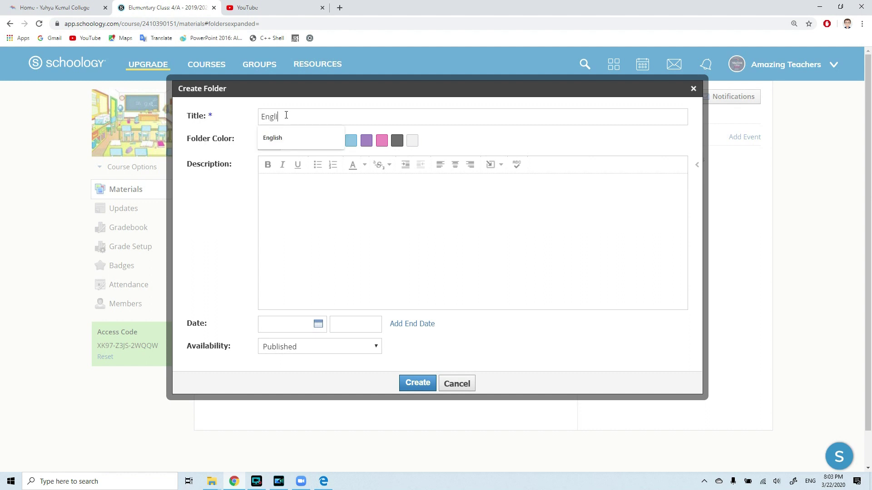
text(sh)
key(Return)
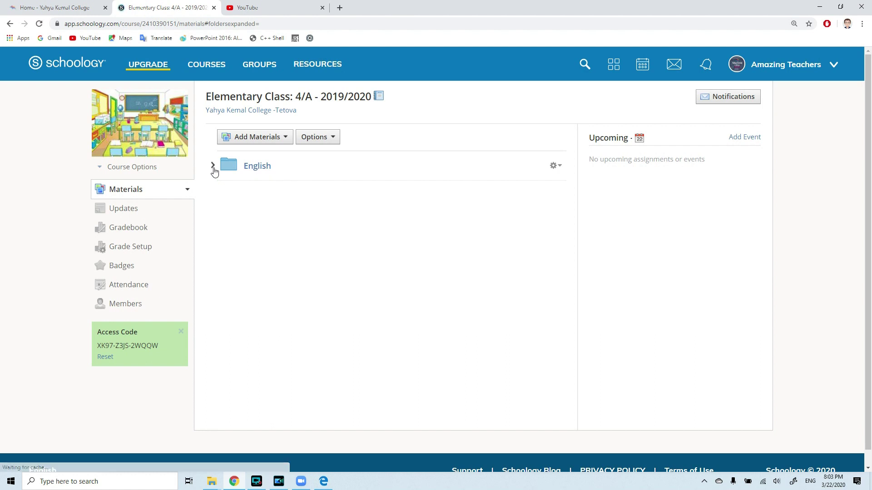
click(259, 166)
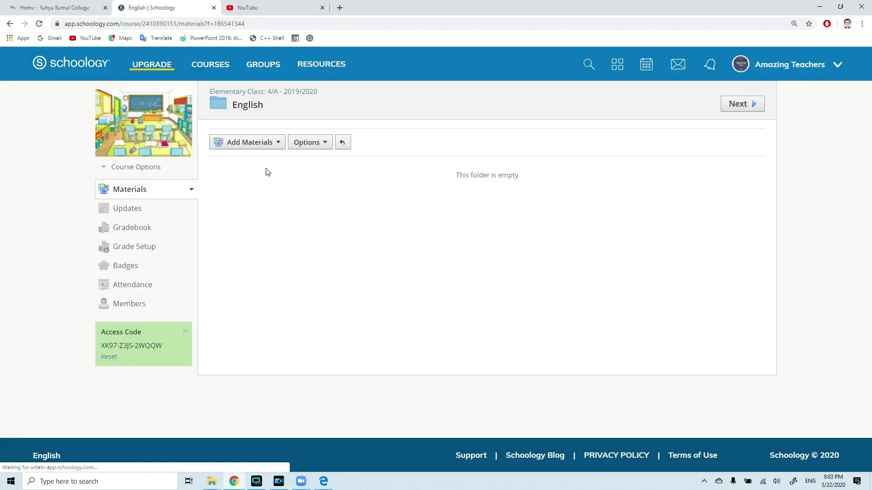
Start a new assignment from Add Materials inside the English folder
click(256, 144)
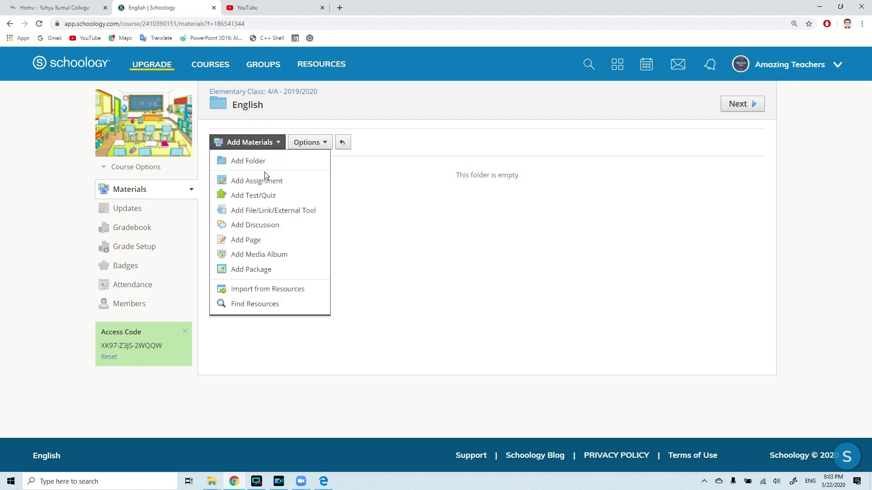
click(257, 181)
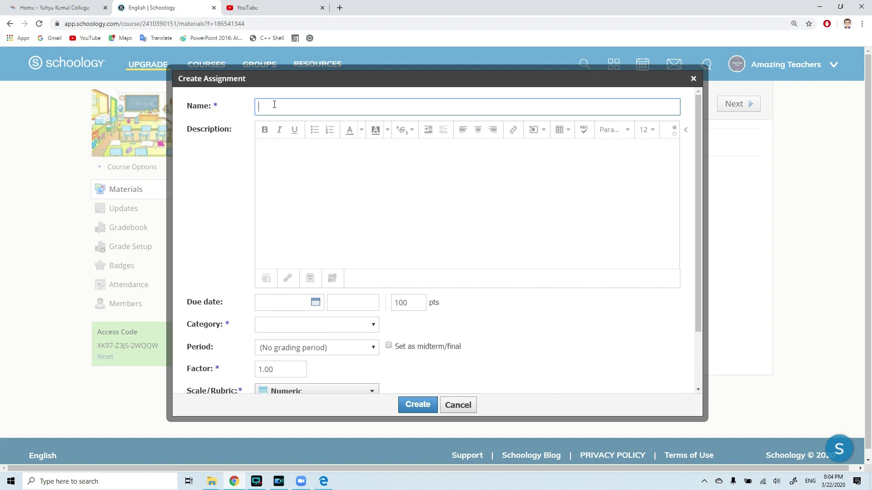
Name the assignment 'Drawing a picture of a summer' using the suggested name
click(274, 104)
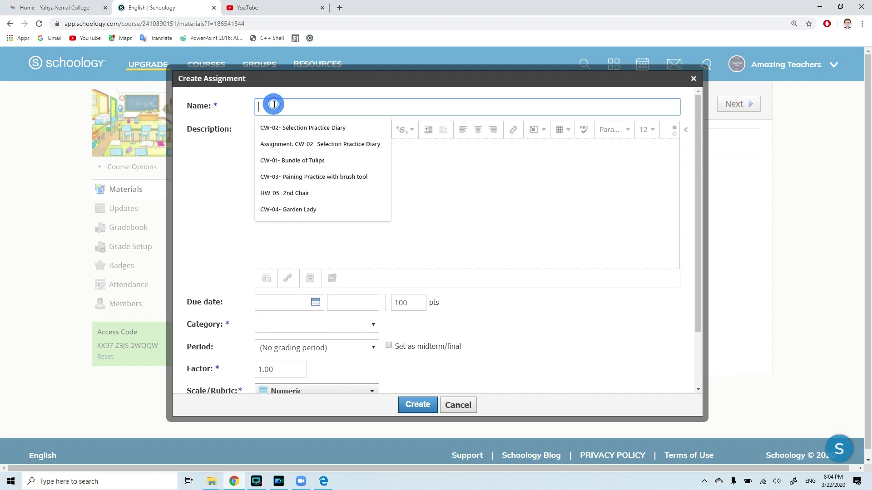
click(274, 105)
click(367, 94)
text(d)
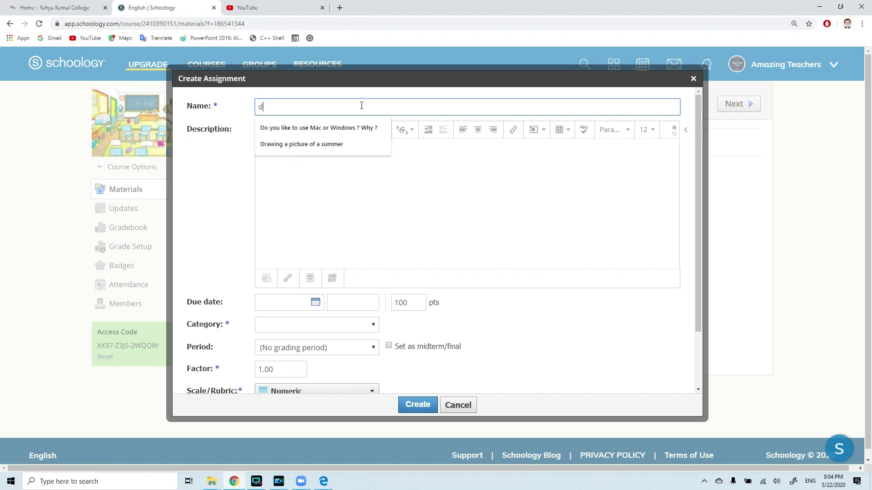
click(336, 144)
Paste the description about explaining what the student drew, with a new line below
click(351, 152)
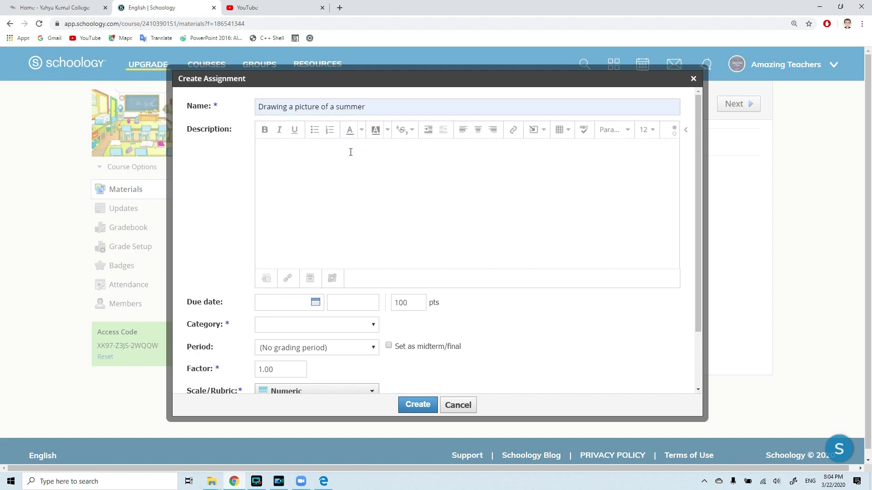
text(Explain in assignment what did you draw in photo ?)
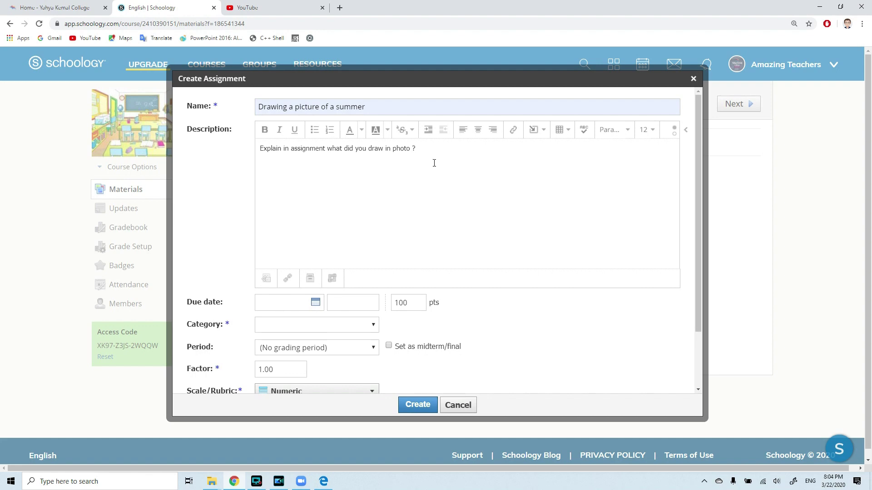
click(457, 153)
key(Return)
click(538, 129)
Upload the colourful summer beach drawing as an image in the description
click(552, 149)
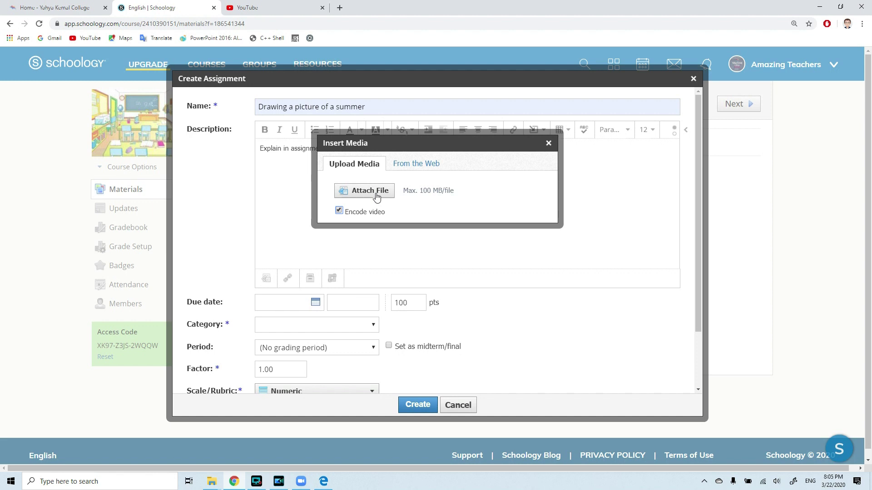
click(376, 194)
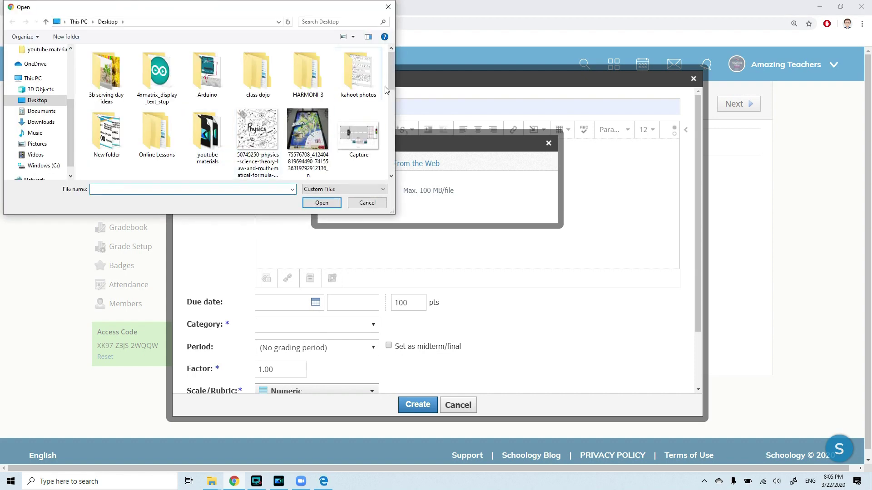
mouse_move(391, 72)
mouse_down()
mouse_move(390, 157)
mouse_move(395, 109)
mouse_up()
scroll(273, 102, up, 1)
click(207, 103)
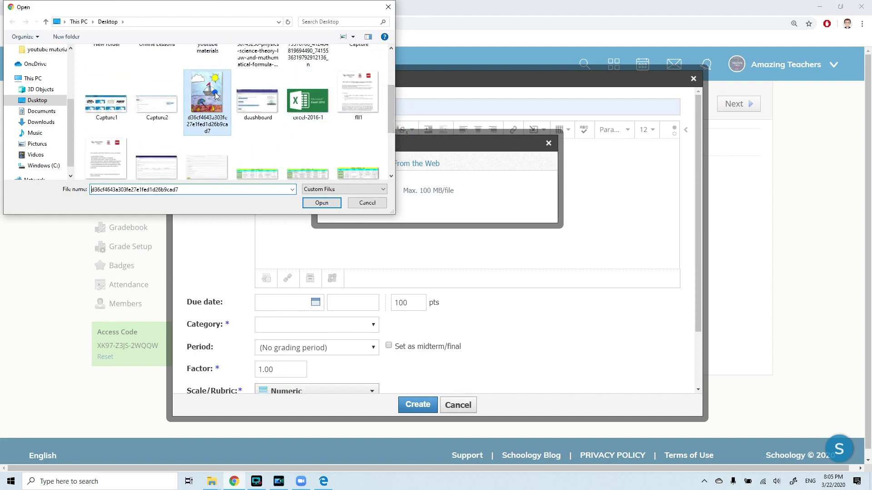
click(322, 203)
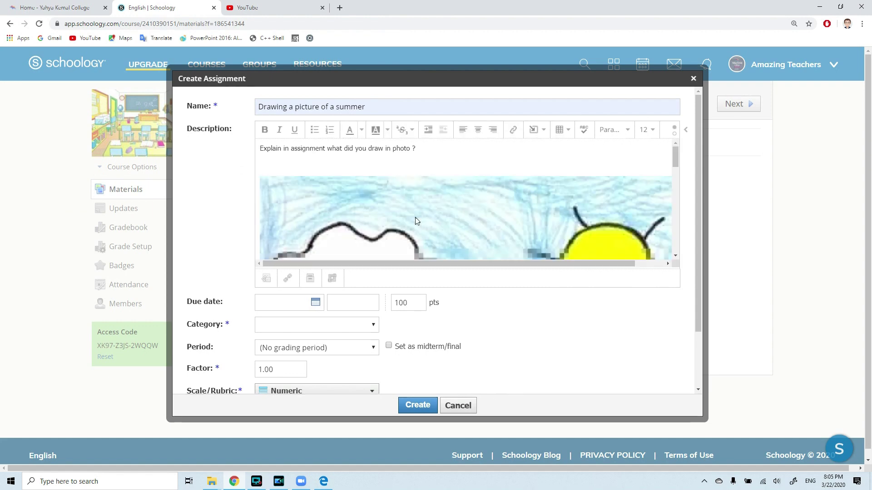
scroll(397, 215, down, 5)
scroll(398, 212, down, 4)
scroll(398, 212, down, 4)
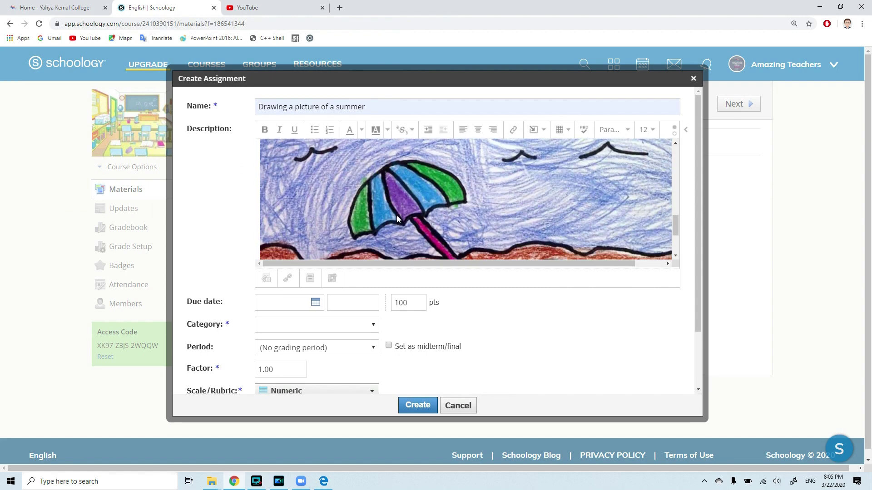
scroll(397, 216, down, 5)
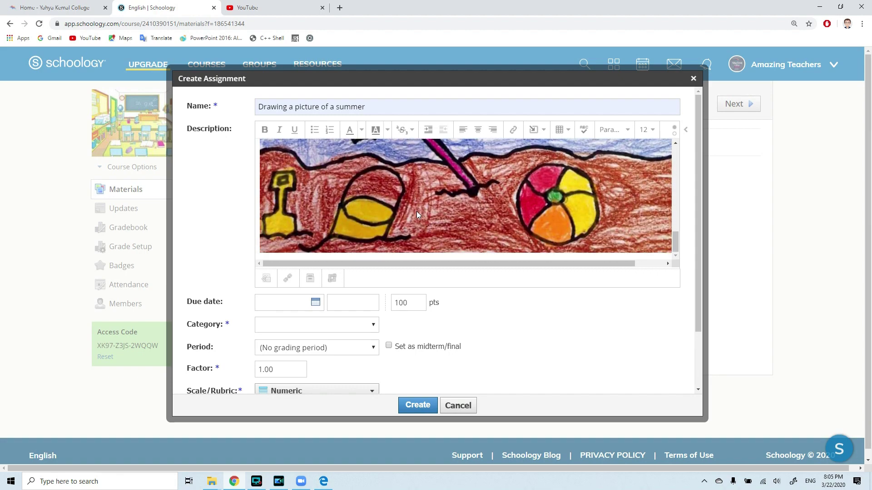
scroll(417, 213, up, 3)
scroll(417, 213, up, 5)
scroll(417, 213, up, 2)
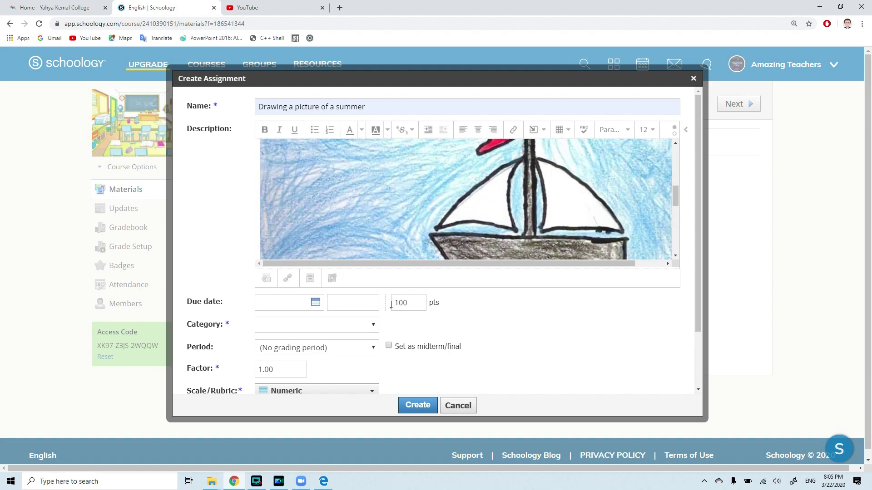
click(290, 305)
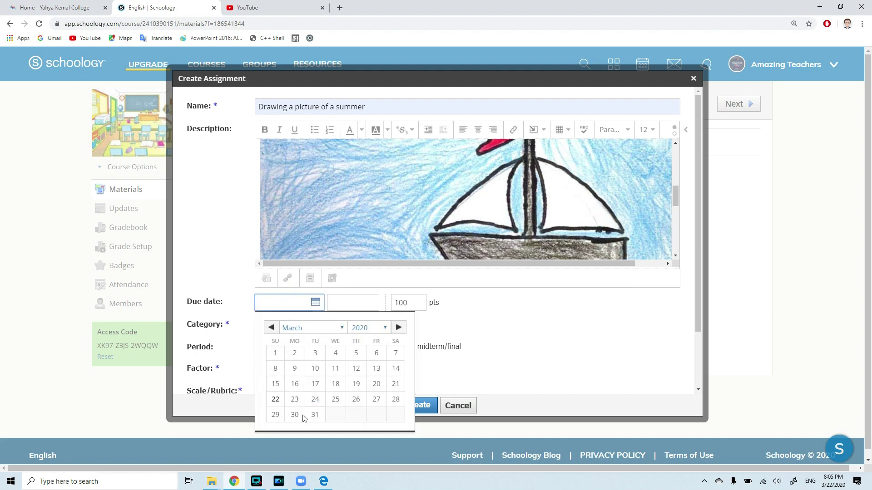
Set the assignment due date to March 24, 2020 at 11:59PM
click(314, 399)
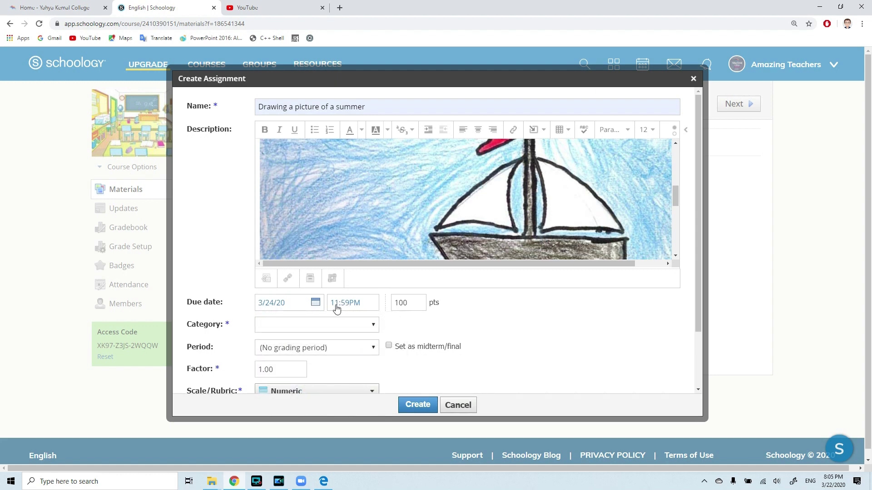
click(410, 303)
click(463, 337)
double_click(409, 303)
click(447, 316)
Make the assignment ungraded and create it
click(296, 325)
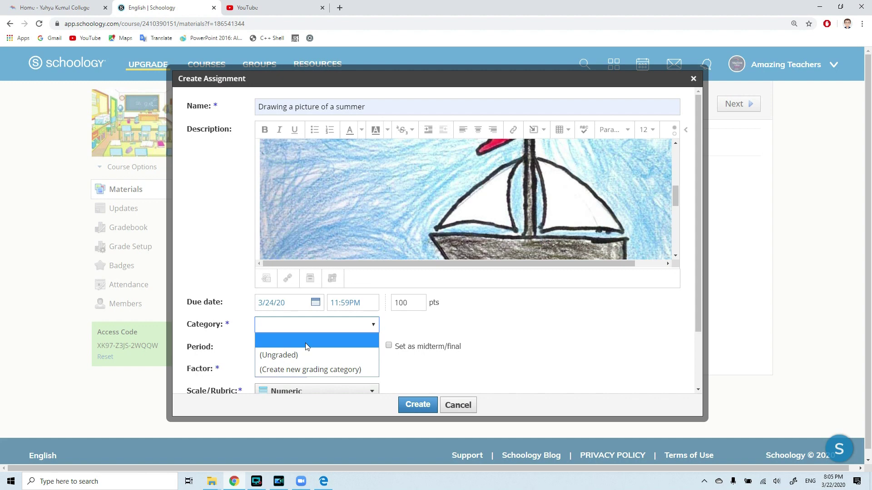
click(316, 355)
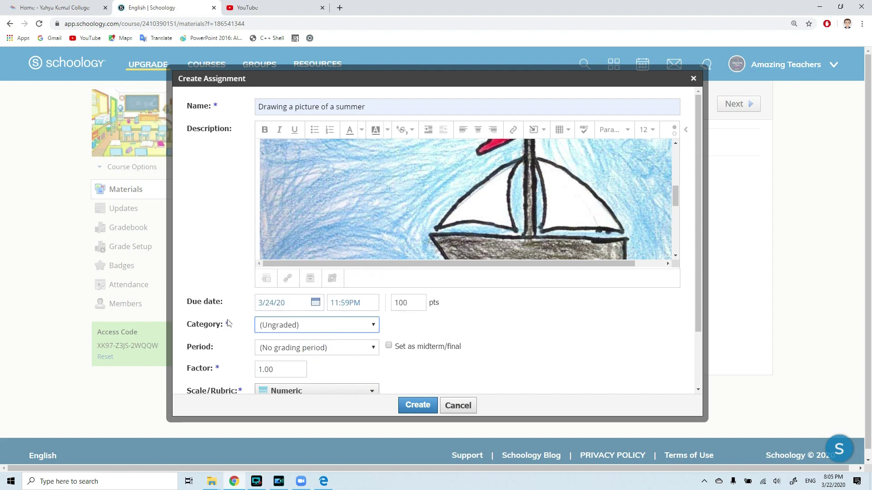
scroll(341, 357, down, 3)
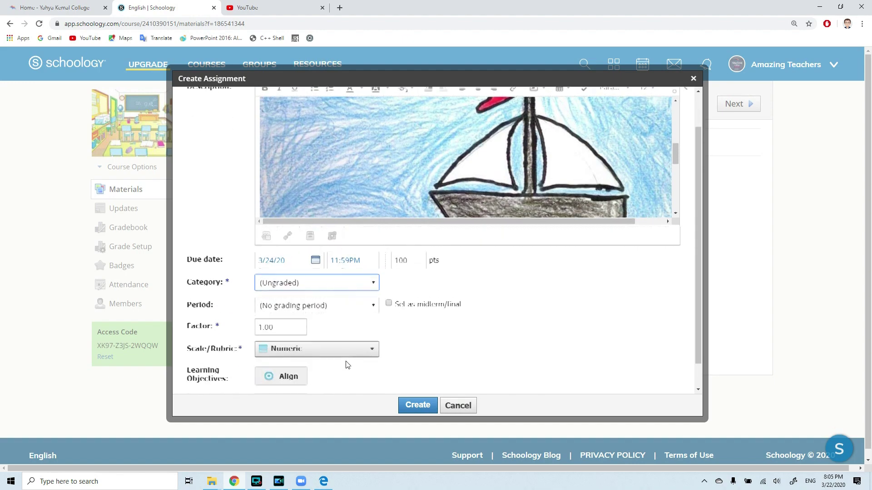
scroll(375, 371, down, 2)
click(418, 397)
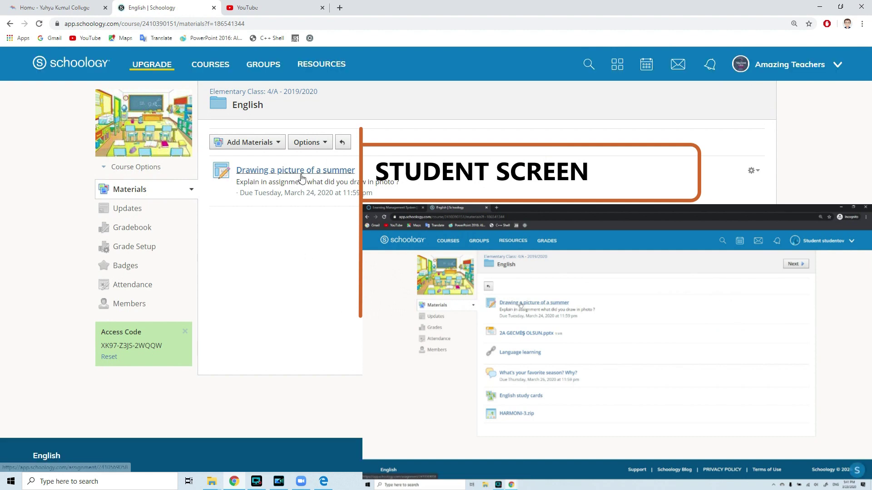
Open the 'Drawing a picture of a summer' assignment from the English folder
click(301, 172)
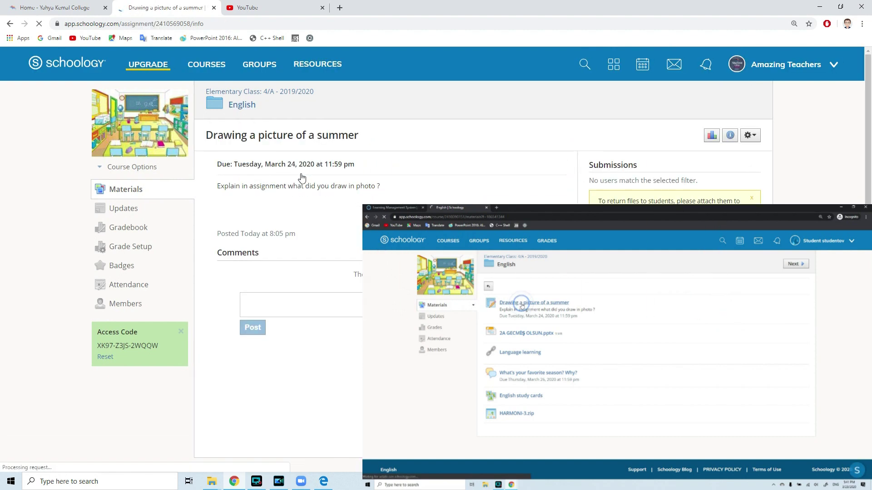
scroll(349, 292, down, 4)
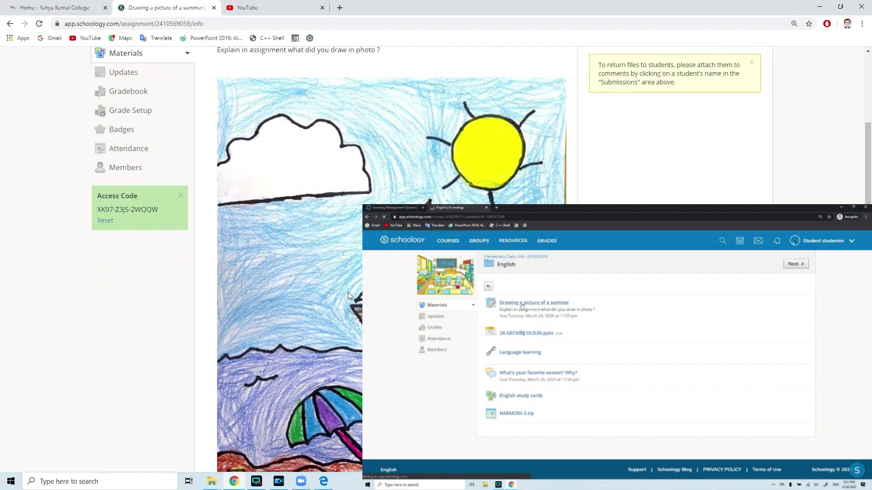
scroll(349, 292, down, 4)
scroll(351, 292, up, 5)
scroll(332, 194, up, 3)
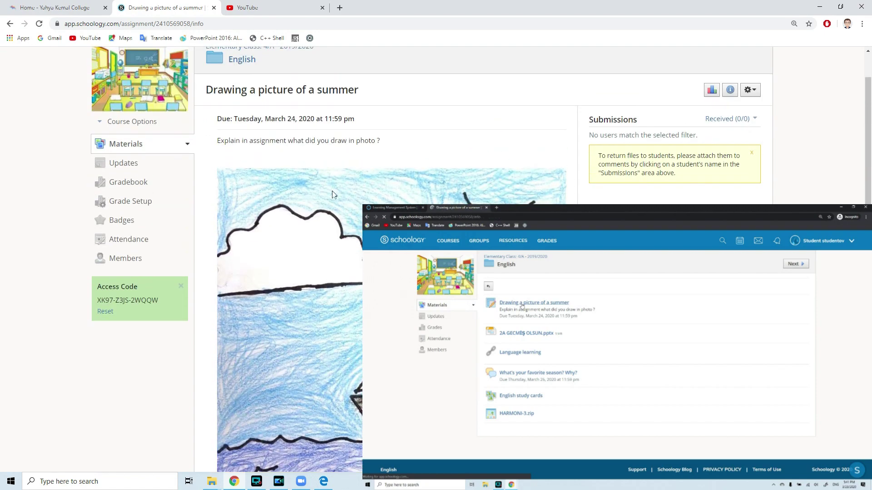